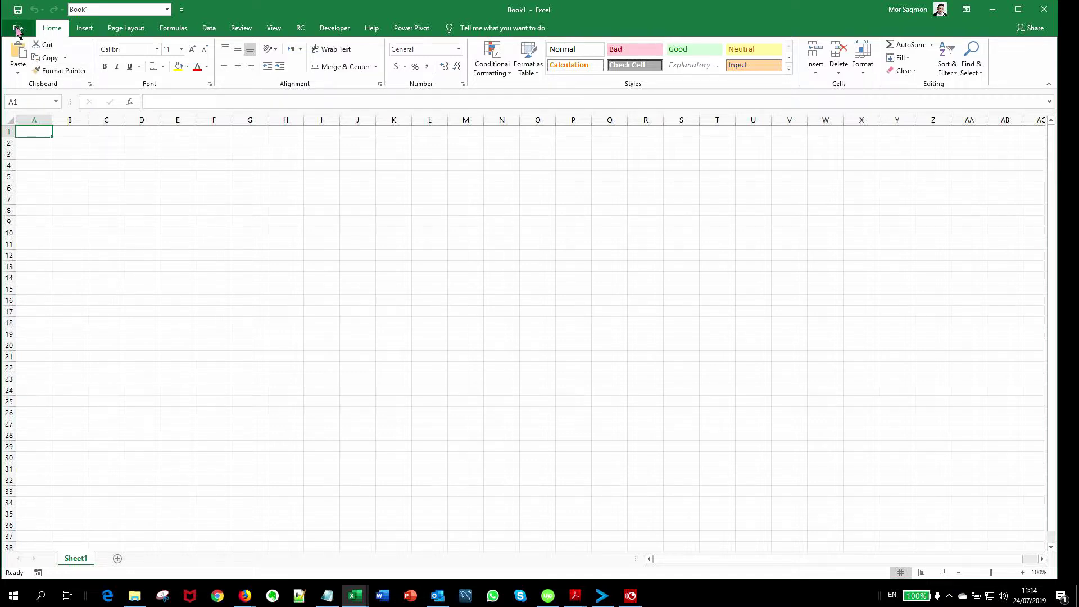
# Step: In the ribbon customization options, switch the Developer tab off and back on so it stays enabled
pyautogui.click(338, 28)
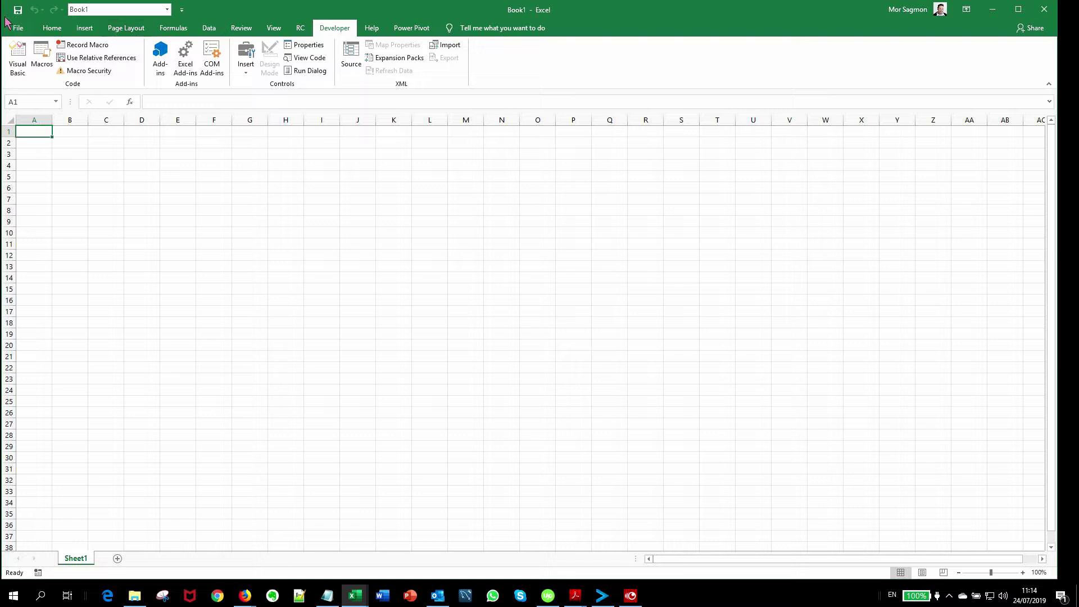
pyautogui.click(20, 30)
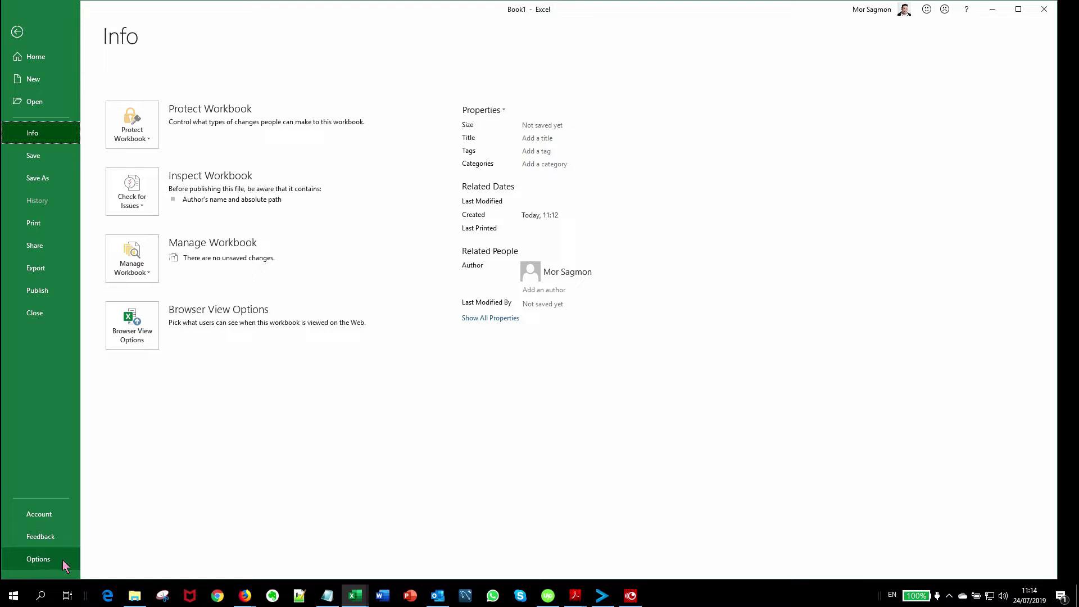
pyautogui.click(37, 559)
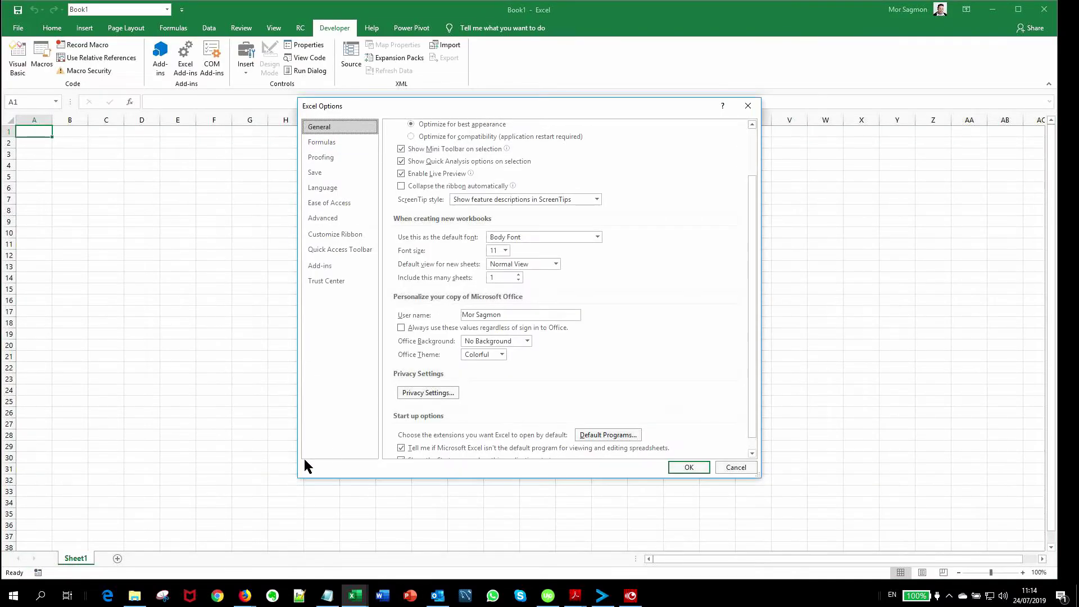
pyautogui.click(321, 236)
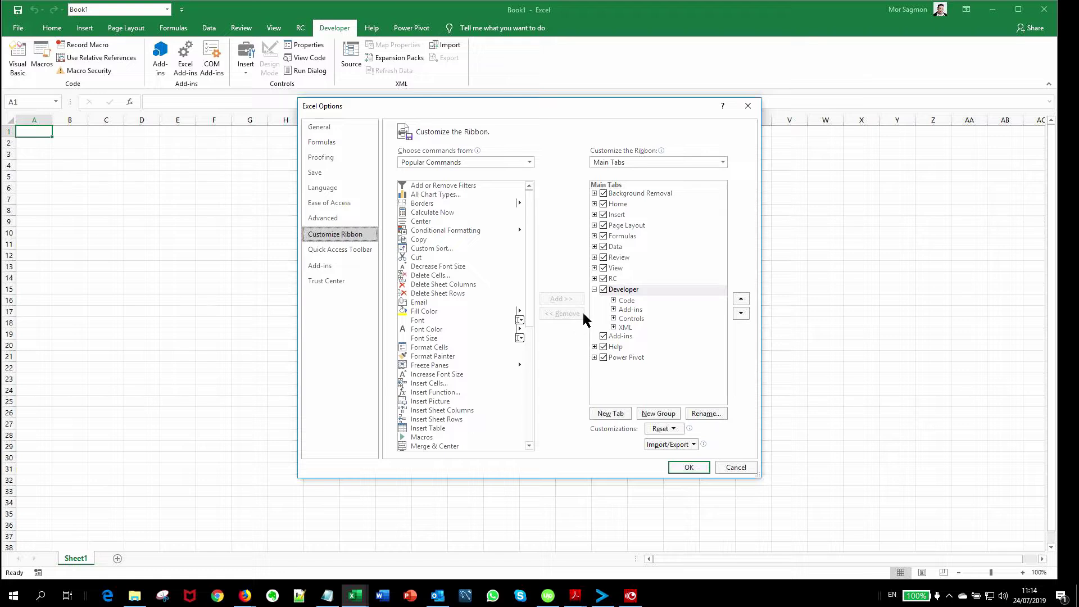
pyautogui.click(604, 290)
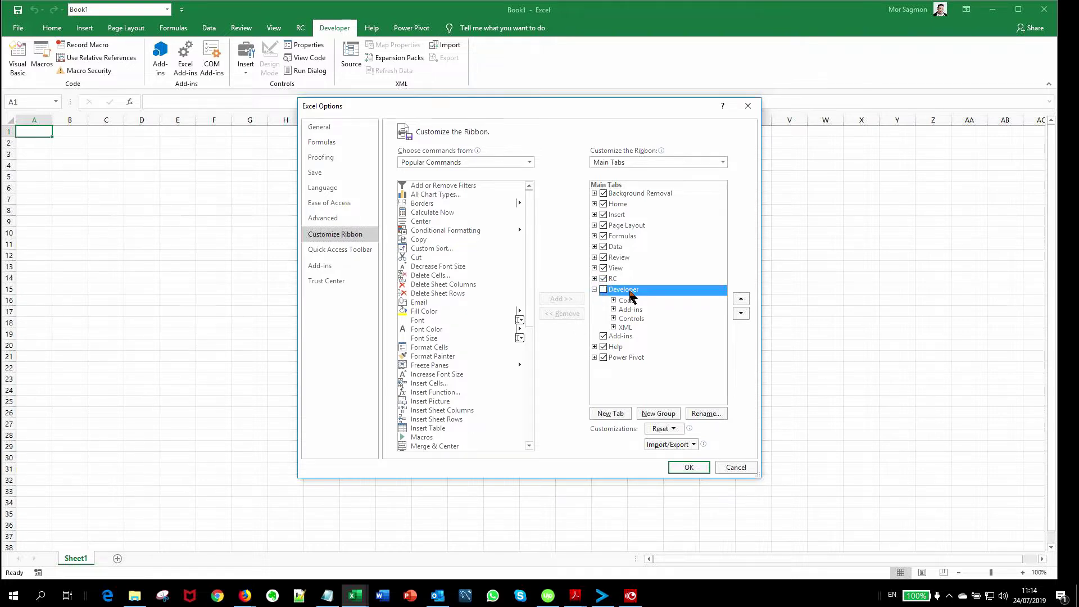
pyautogui.click(604, 290)
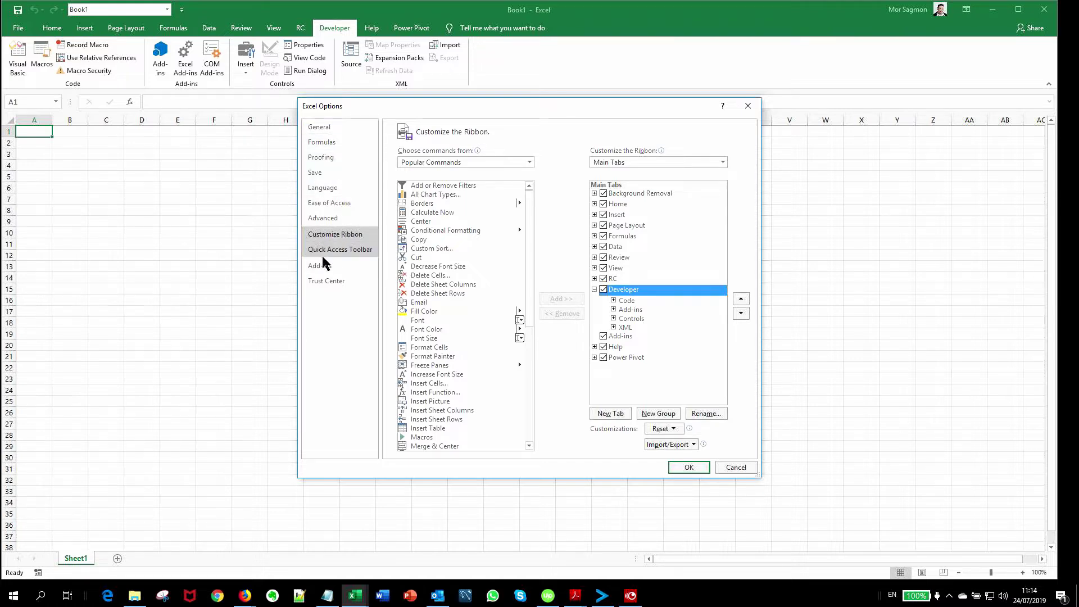
# Step: In the Trust Center macro settings, try Disable all macros without notification and select Disable all macros with notification
pyautogui.click(335, 281)
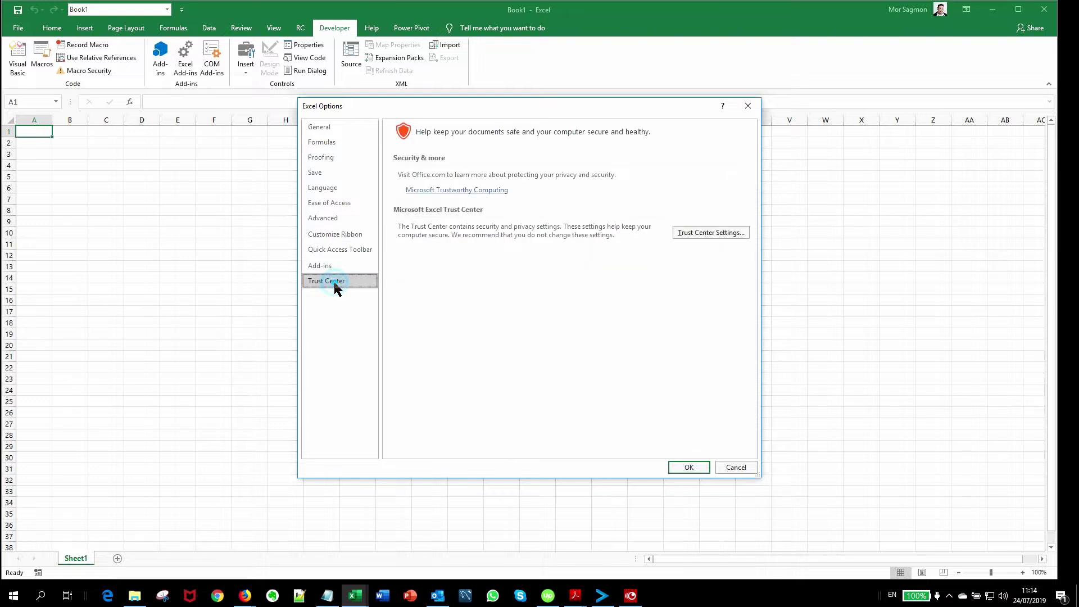
pyautogui.click(707, 232)
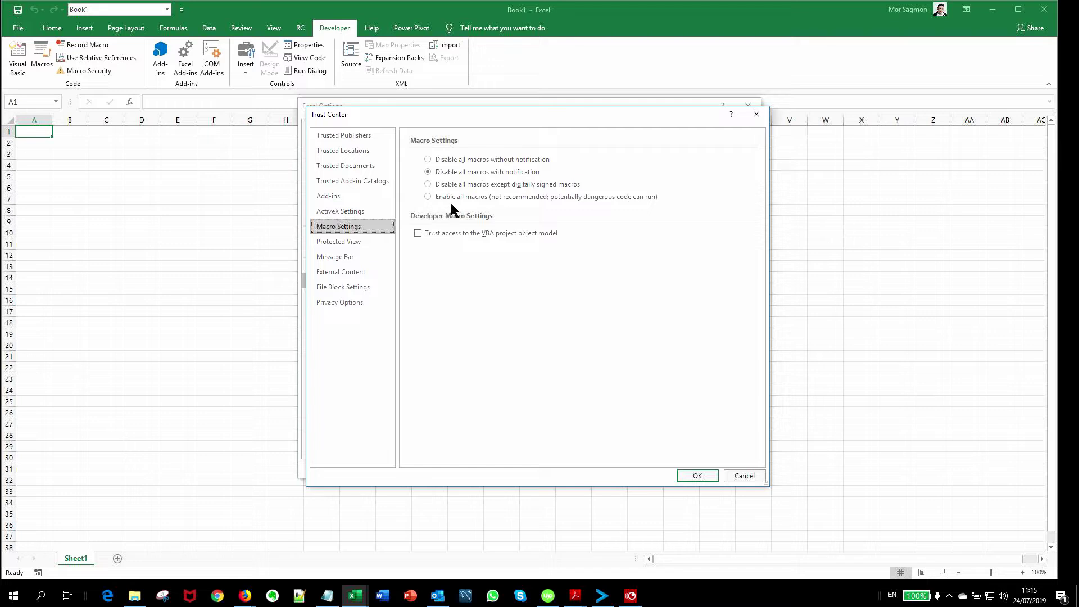
pyautogui.click(428, 159)
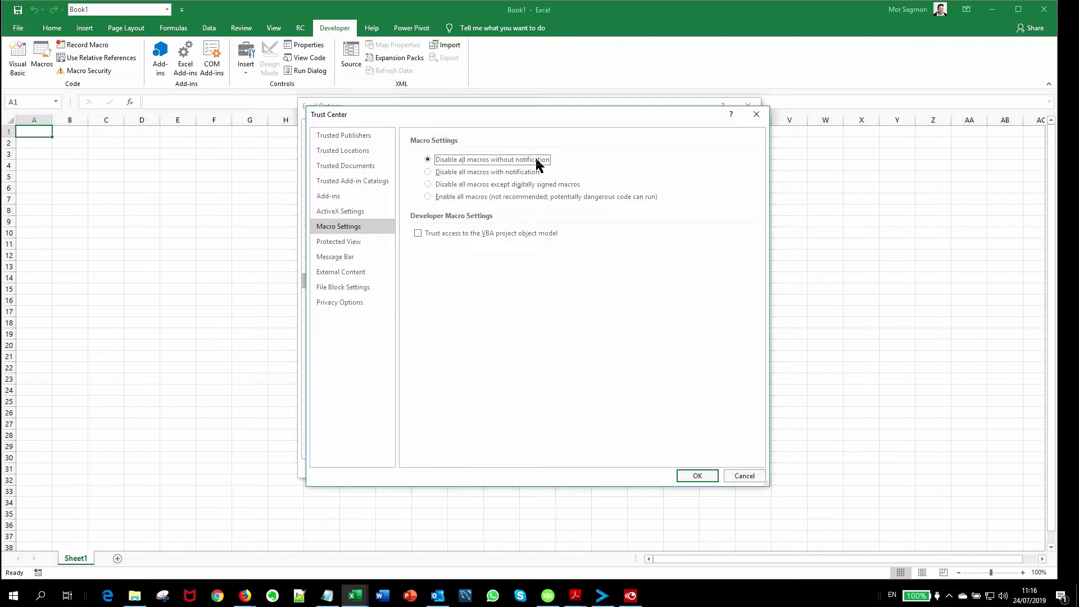
pyautogui.click(428, 168)
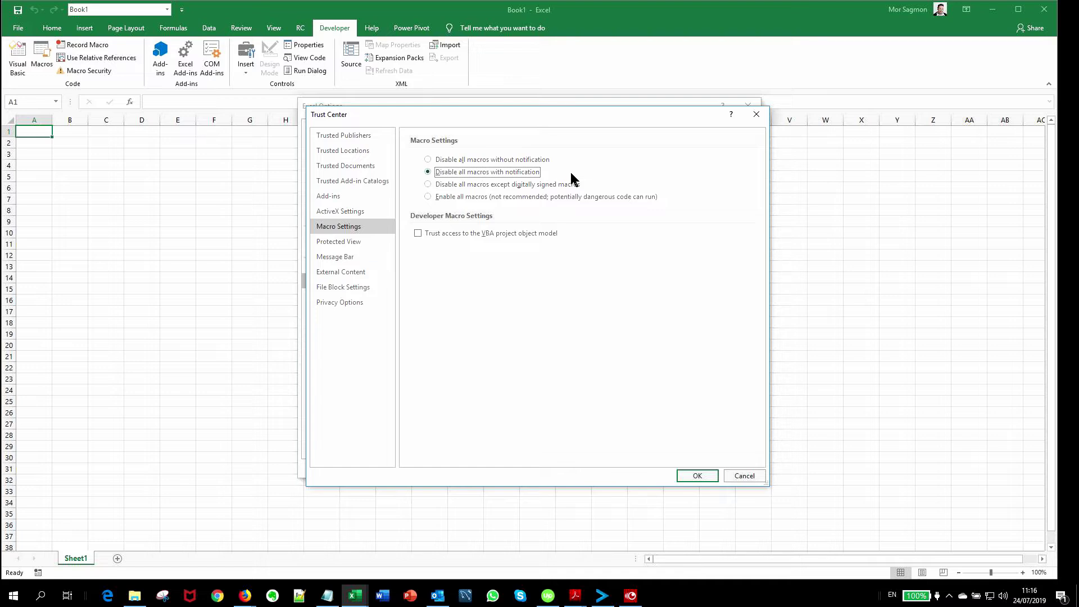
# Step: Try the alternative macro security levels, including disabling all except digitally signed macros, disabling without notification, and enabling all macros
pyautogui.click(428, 184)
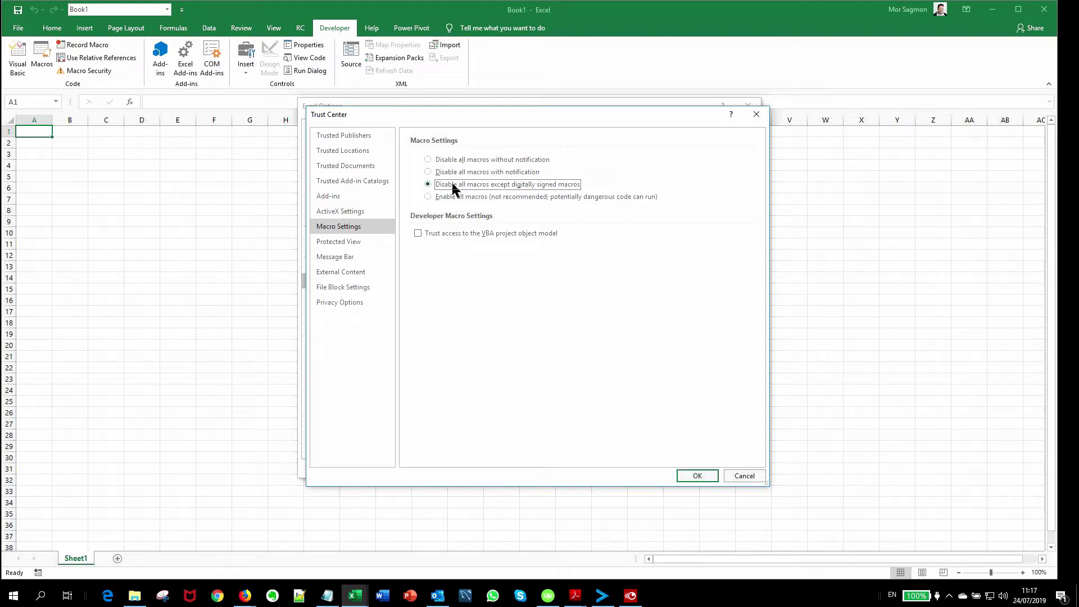
pyautogui.click(428, 172)
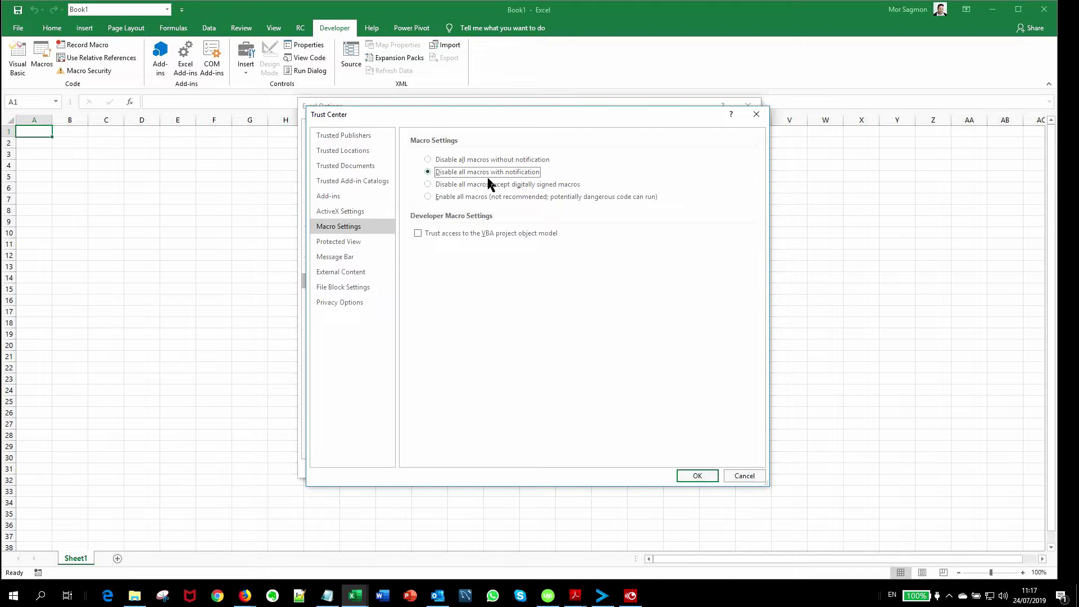
pyautogui.click(429, 197)
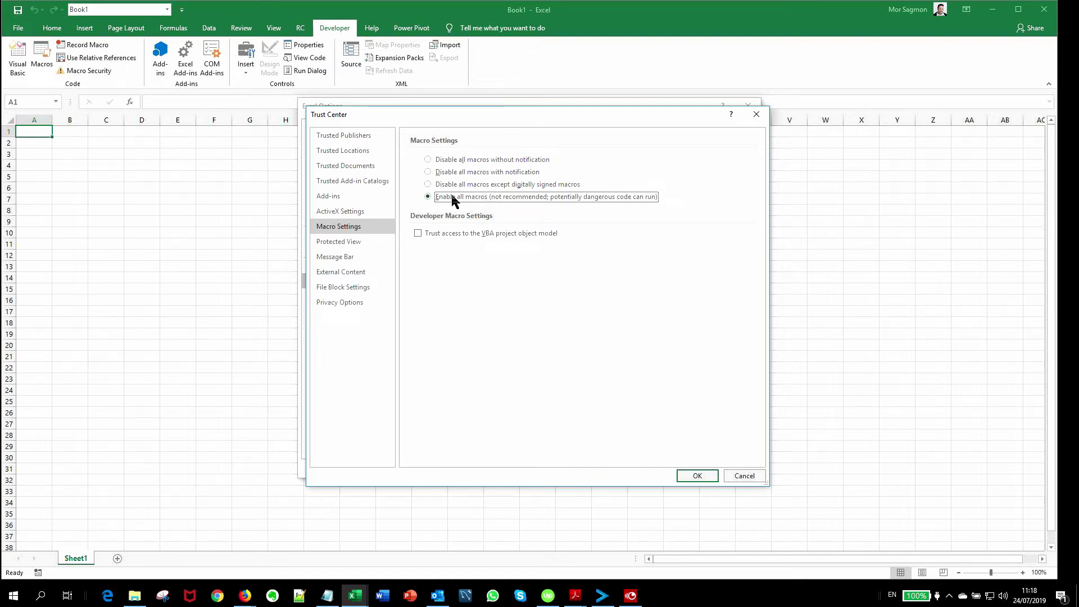
pyautogui.click(429, 171)
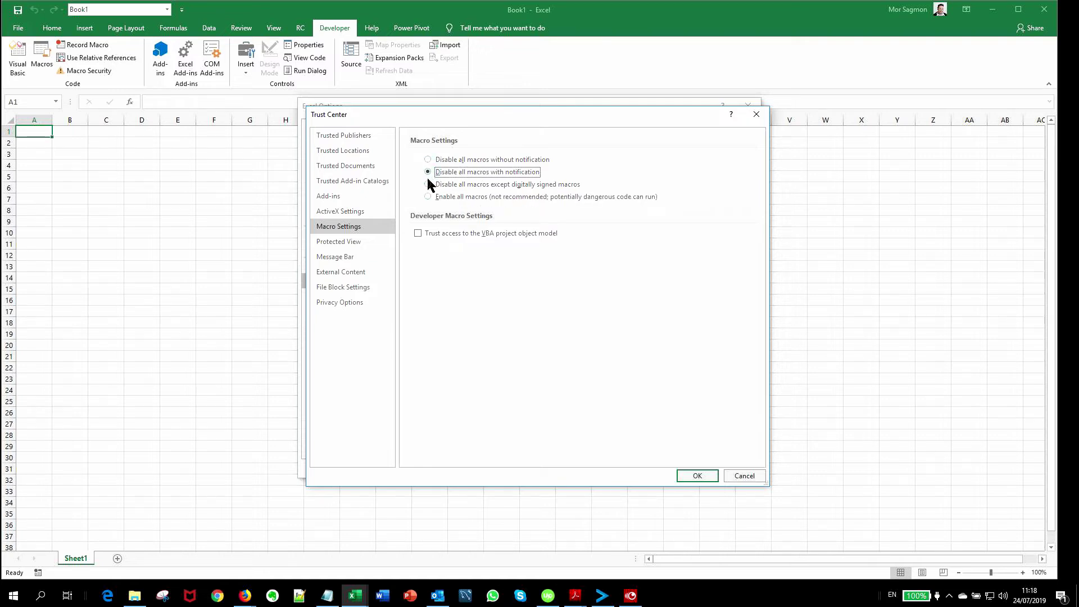
pyautogui.click(427, 184)
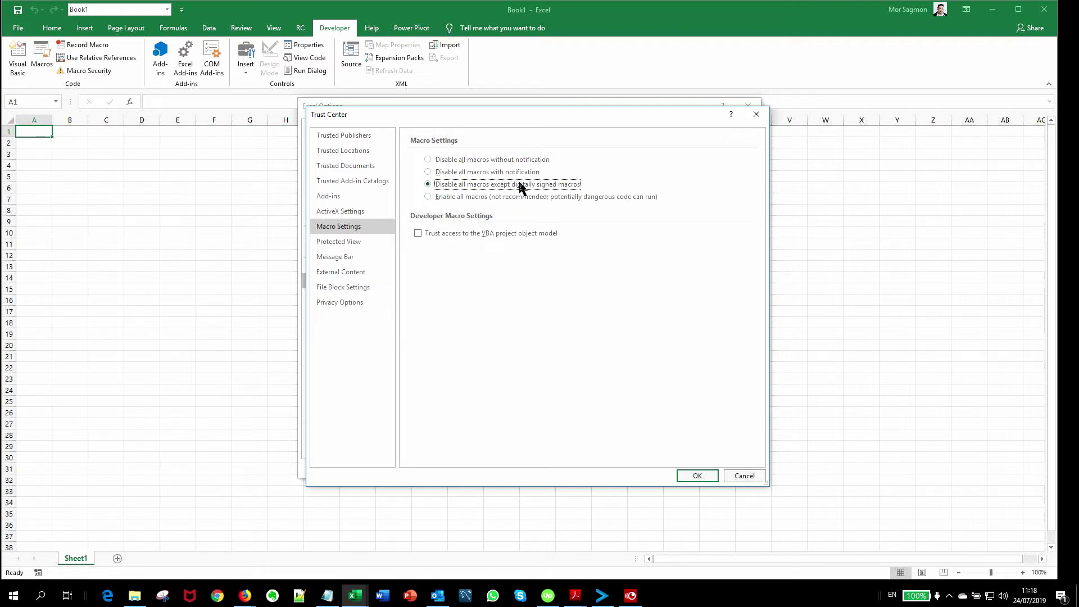
pyautogui.click(429, 172)
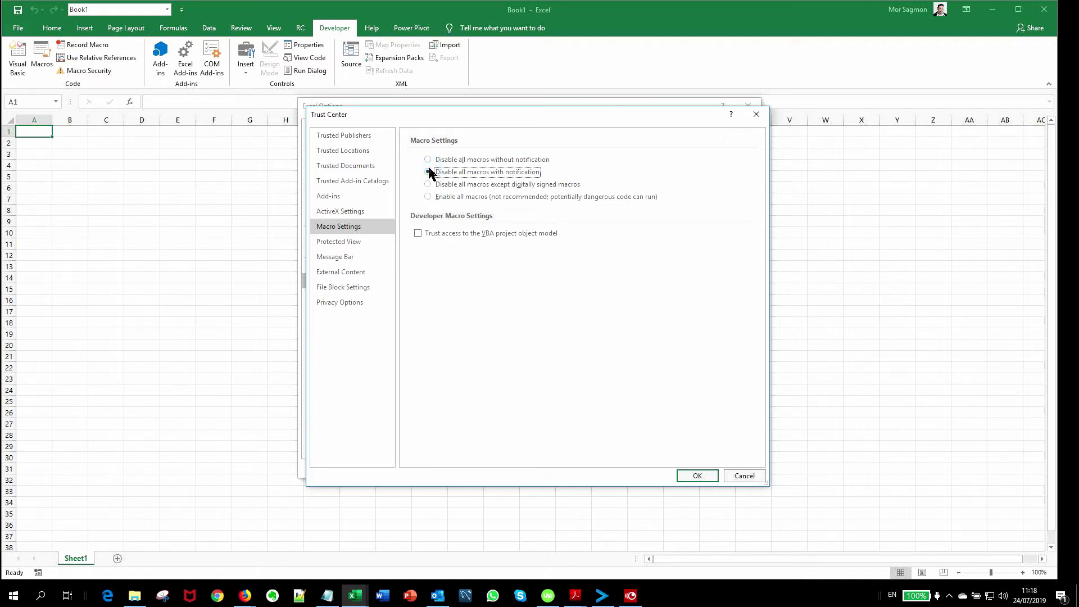
pyautogui.click(428, 159)
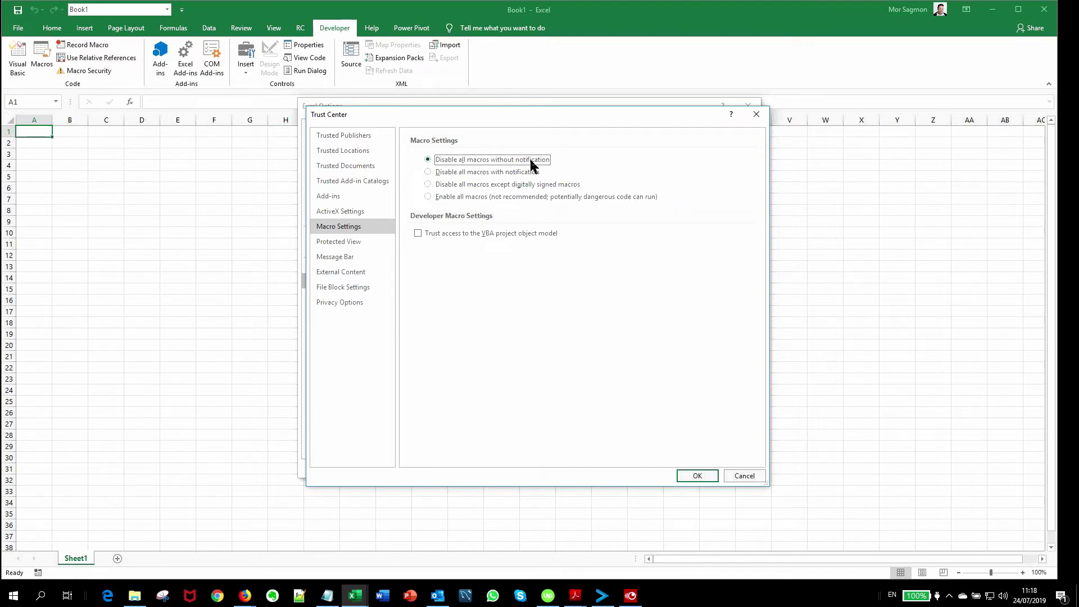
pyautogui.click(428, 196)
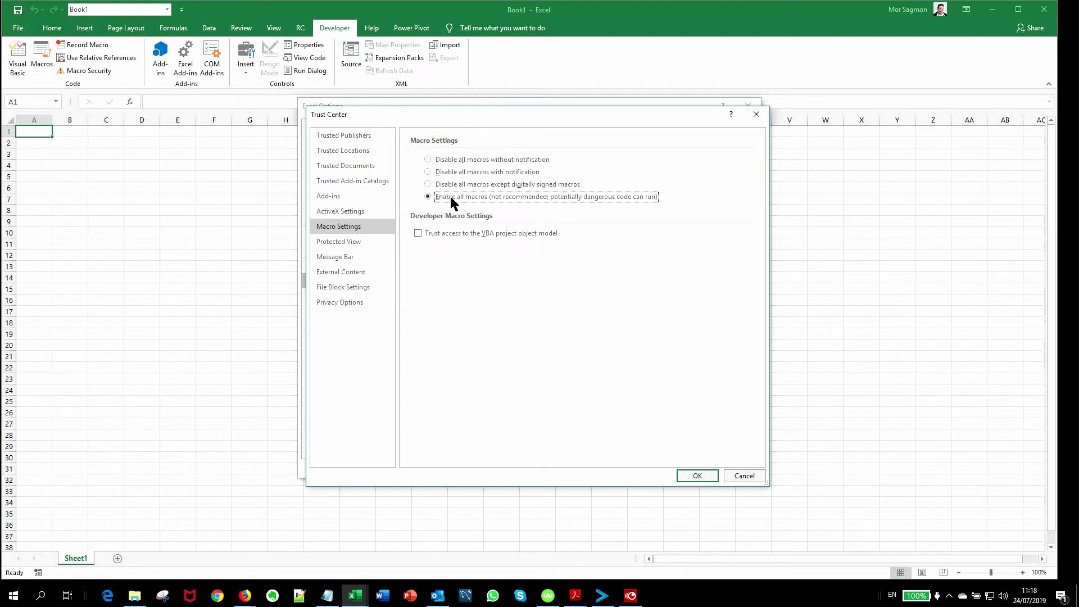
# Step: Set macro security to Disable all macros with notification and apply the Trust Center and program options
pyautogui.click(429, 171)
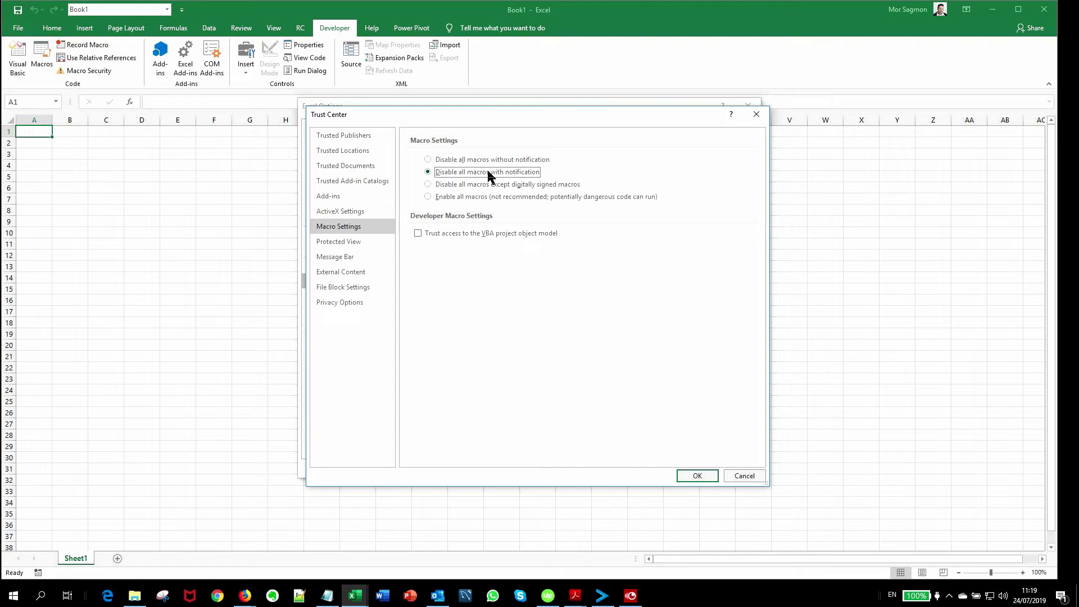
pyautogui.click(694, 477)
pyautogui.click(689, 470)
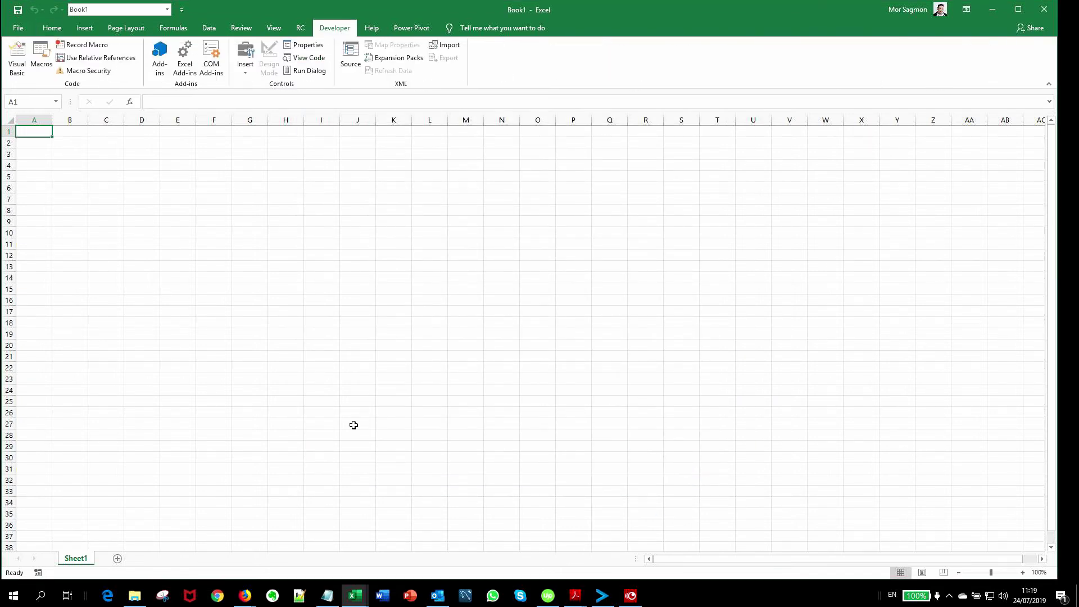
# Step: Open the recent workbook Course Code Complete.xlsm, maximize it to examine how its macros are handled, and close it
pyautogui.click(18, 28)
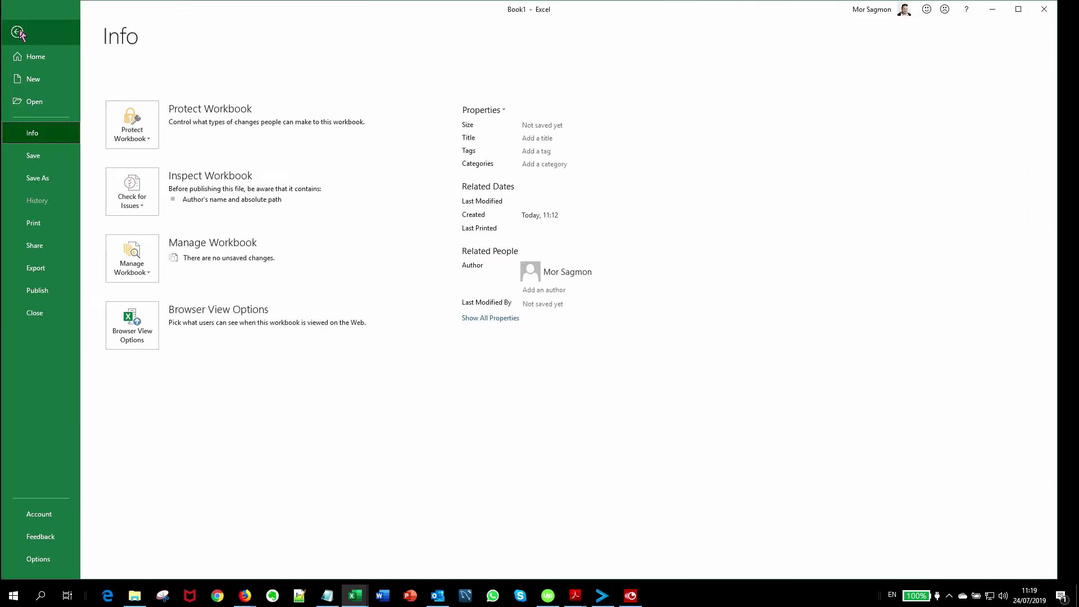
pyautogui.click(32, 101)
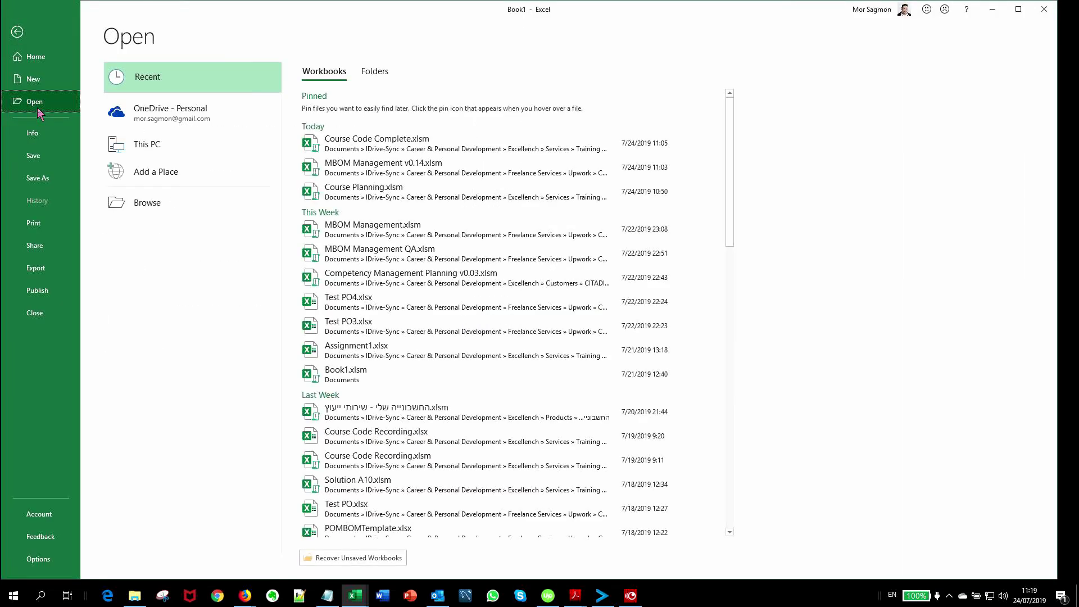
pyautogui.click(387, 142)
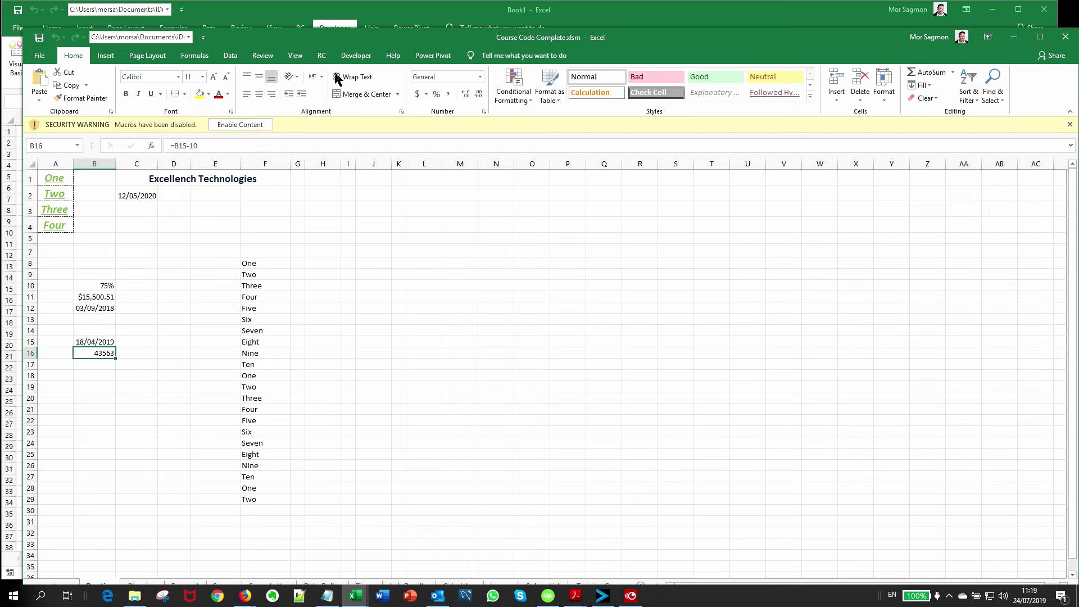
pyautogui.moveTo(337, 37); pyautogui.dragTo(332, 1)
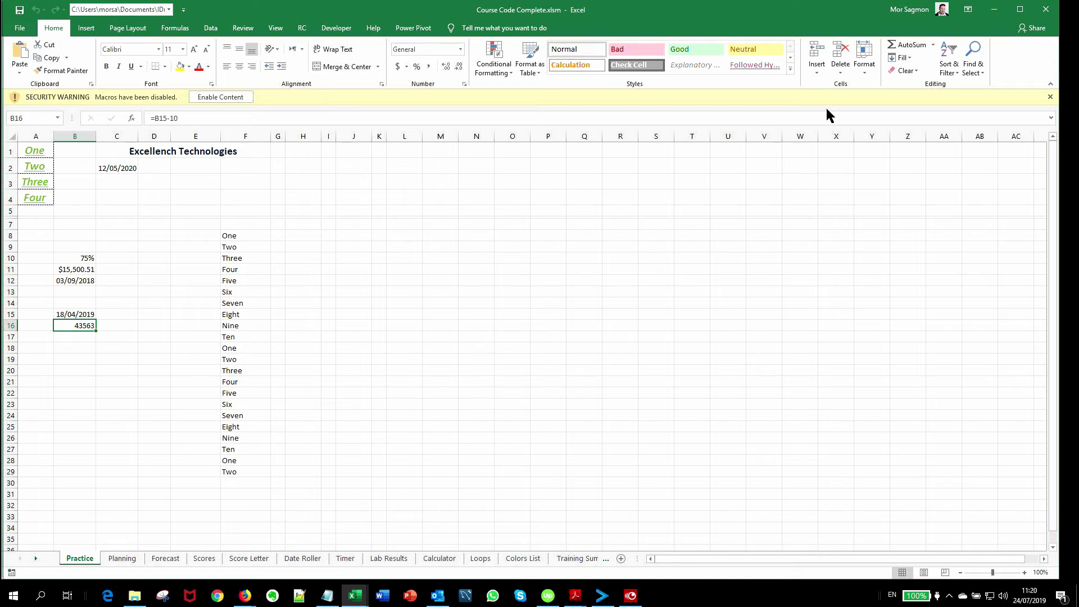
pyautogui.click(1046, 9)
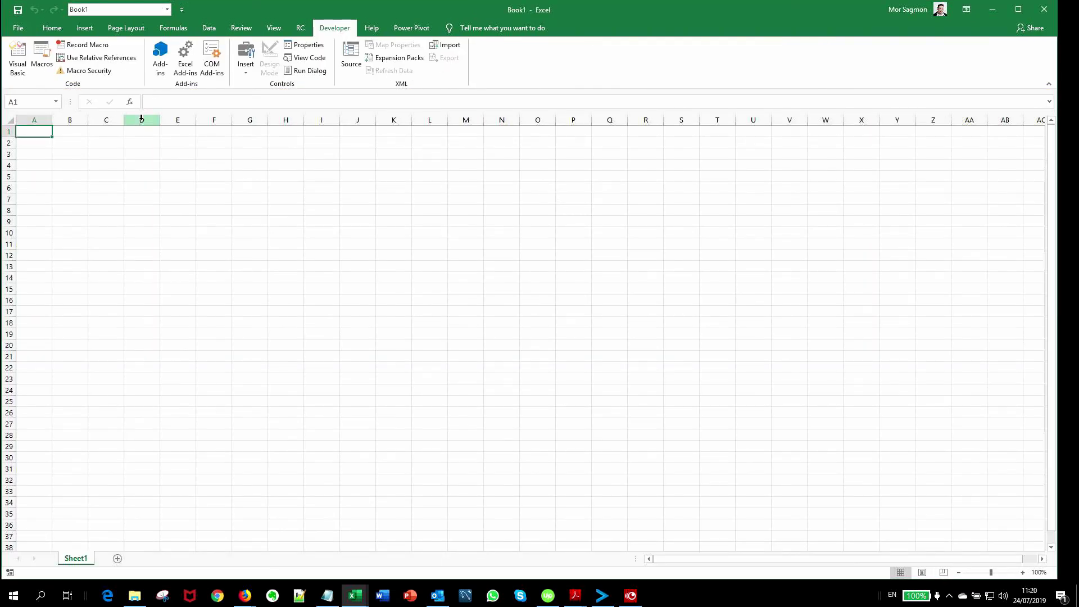
# Step: Set the Trust Center macro security to Enable all macros and apply the options
pyautogui.click(16, 28)
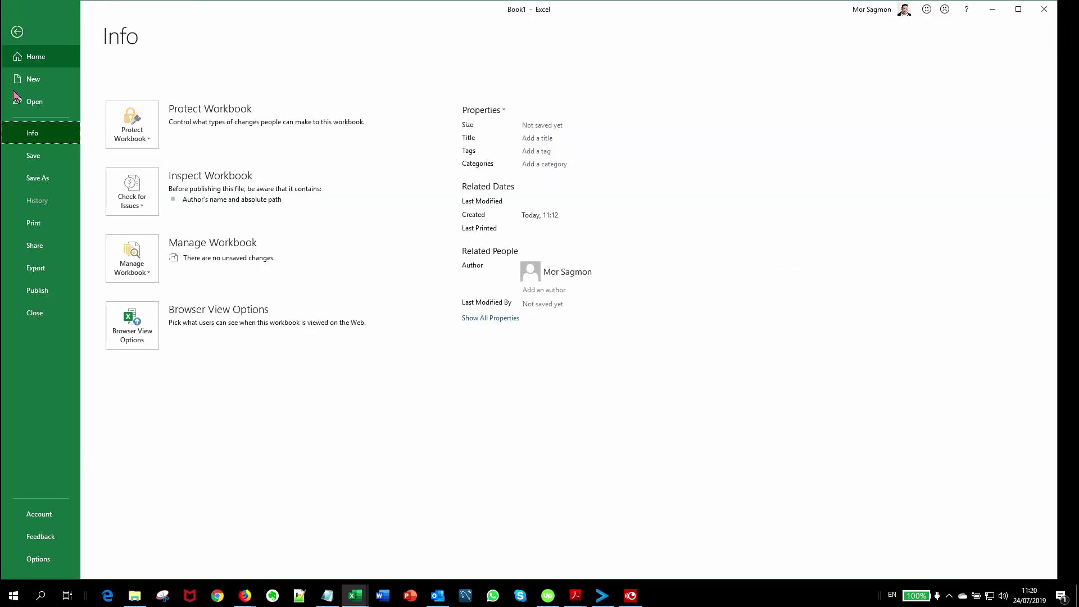
pyautogui.click(48, 559)
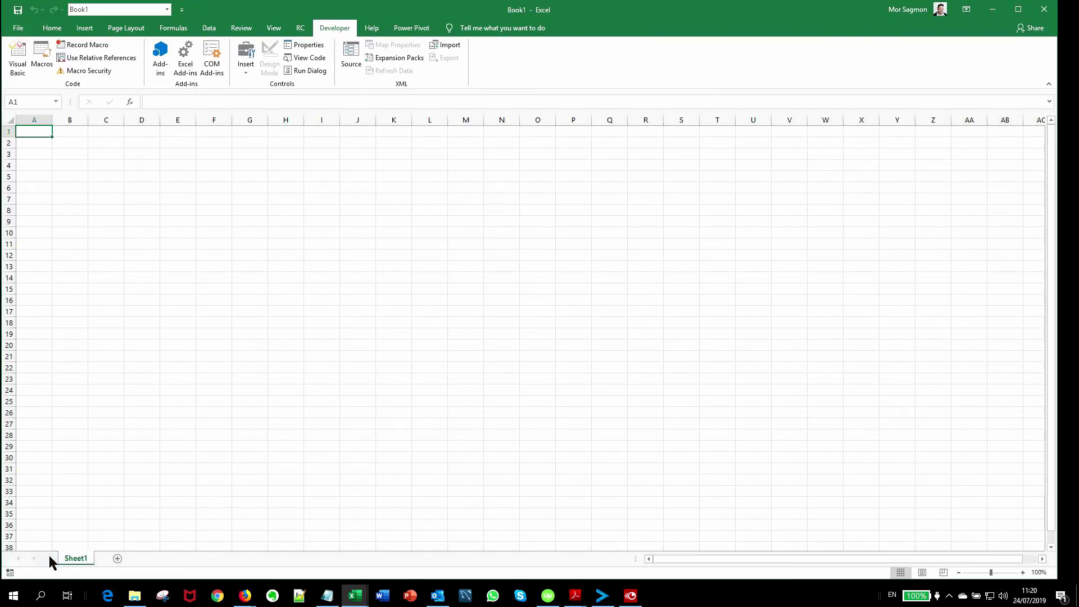
pyautogui.click(328, 281)
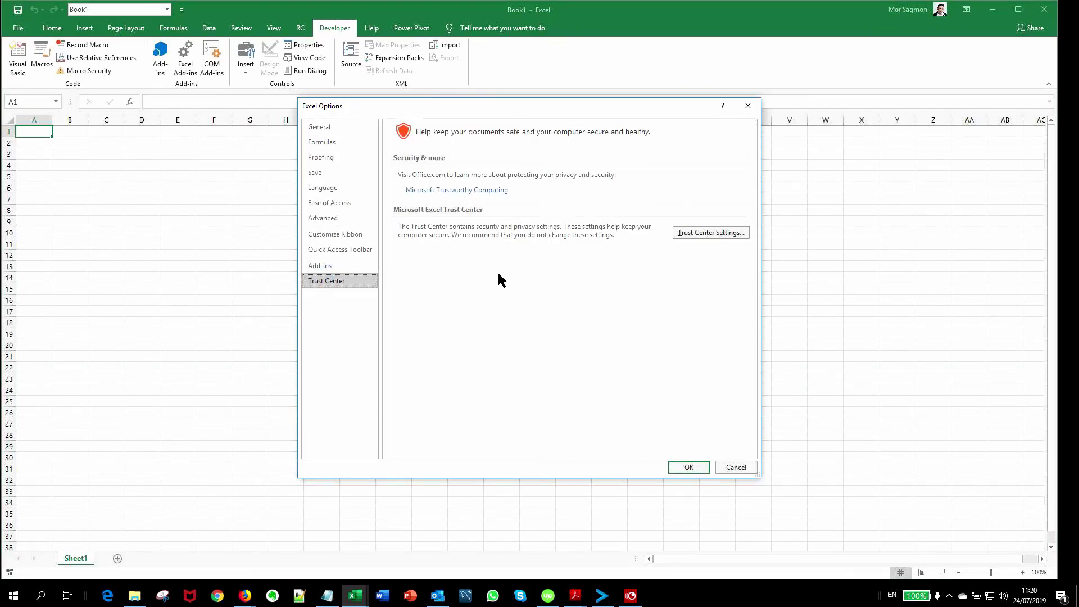
pyautogui.click(697, 233)
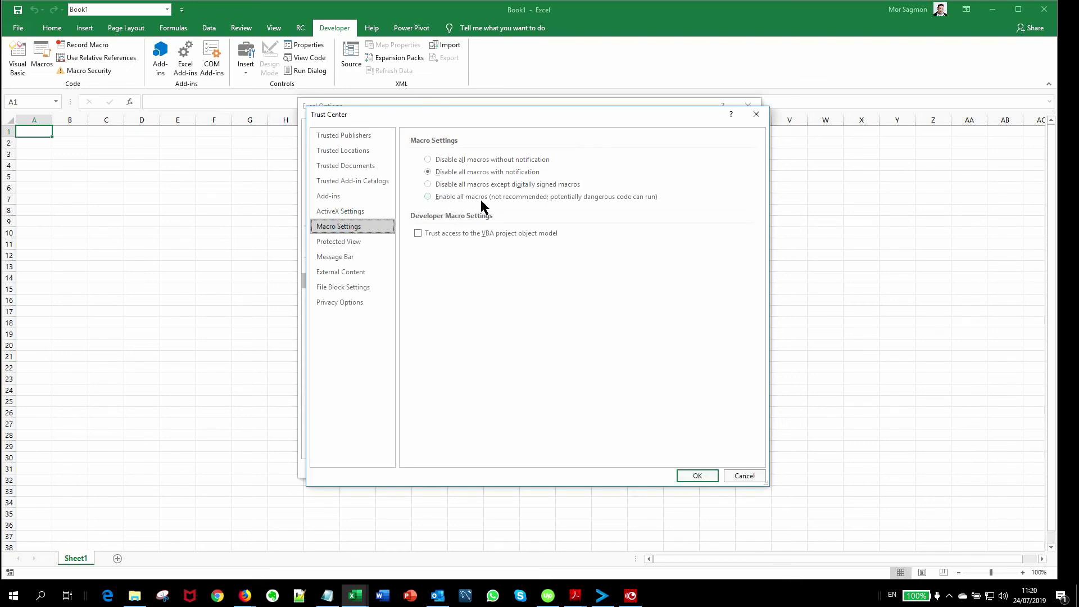
pyautogui.click(426, 196)
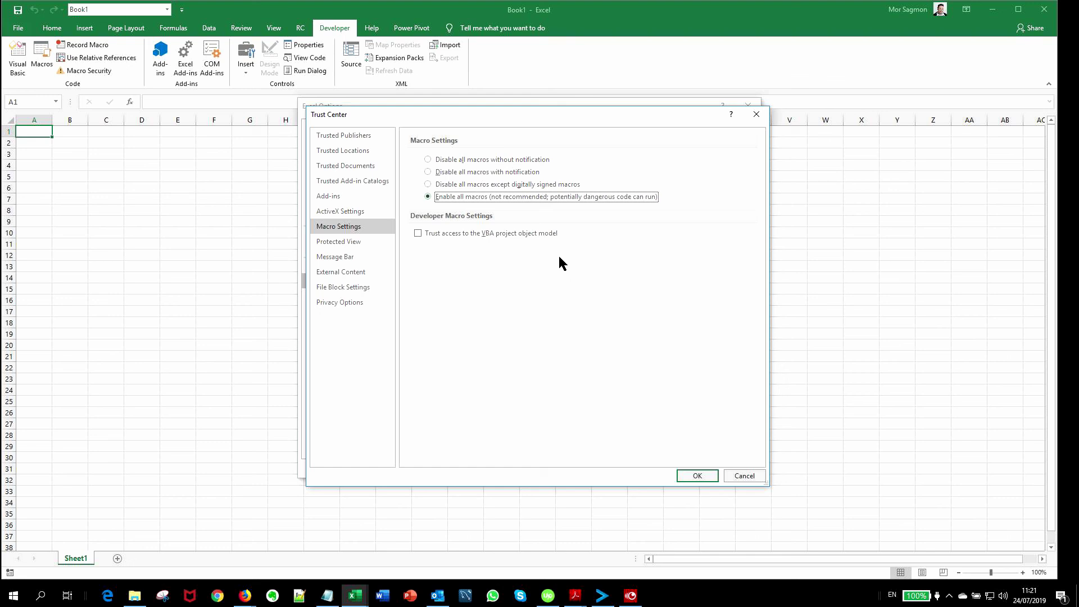
pyautogui.click(696, 476)
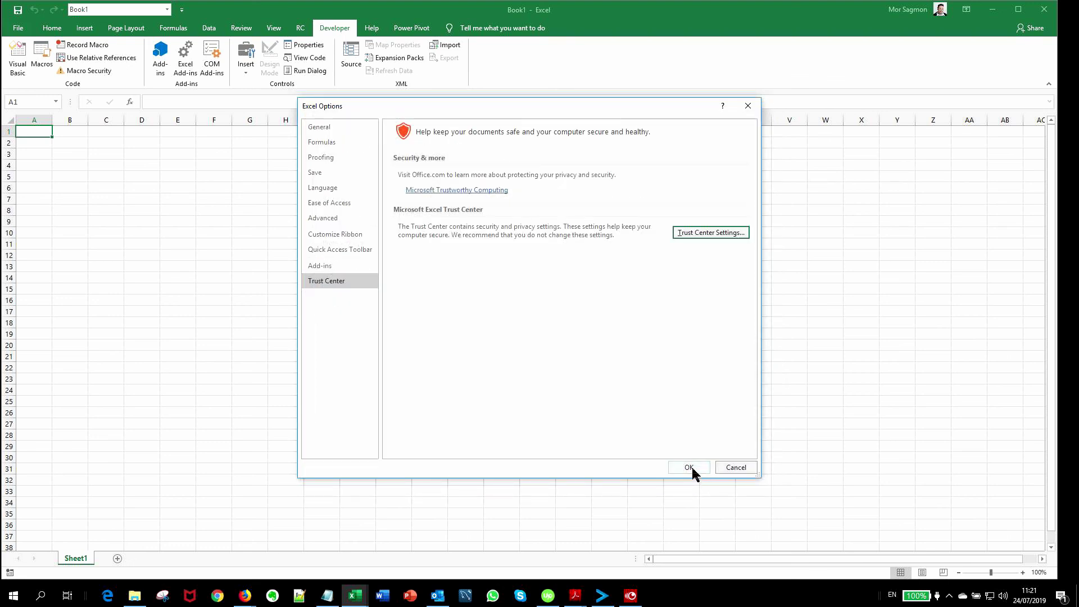
pyautogui.click(689, 467)
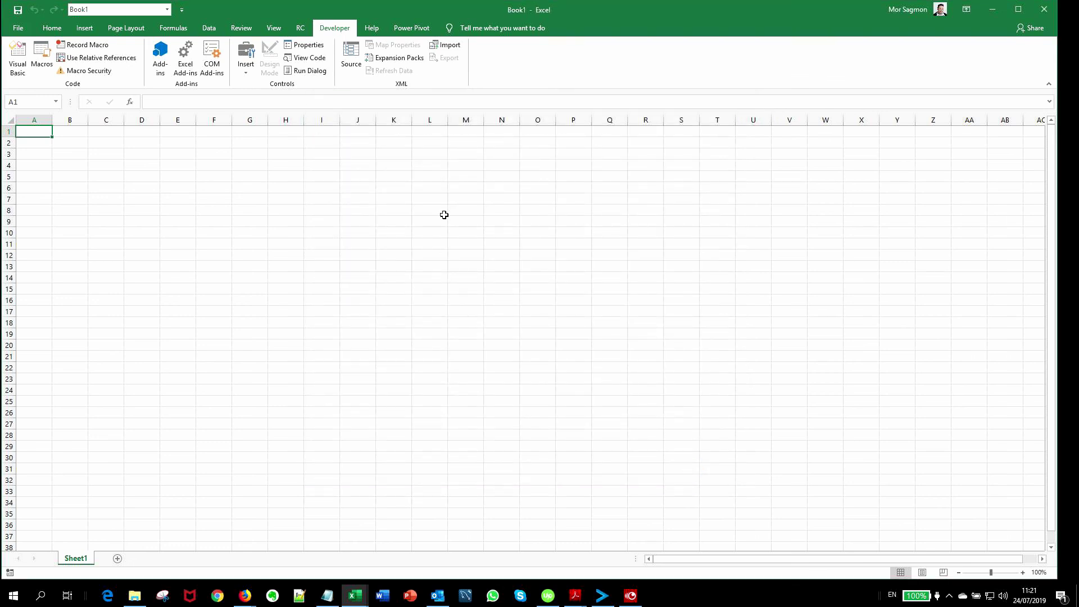